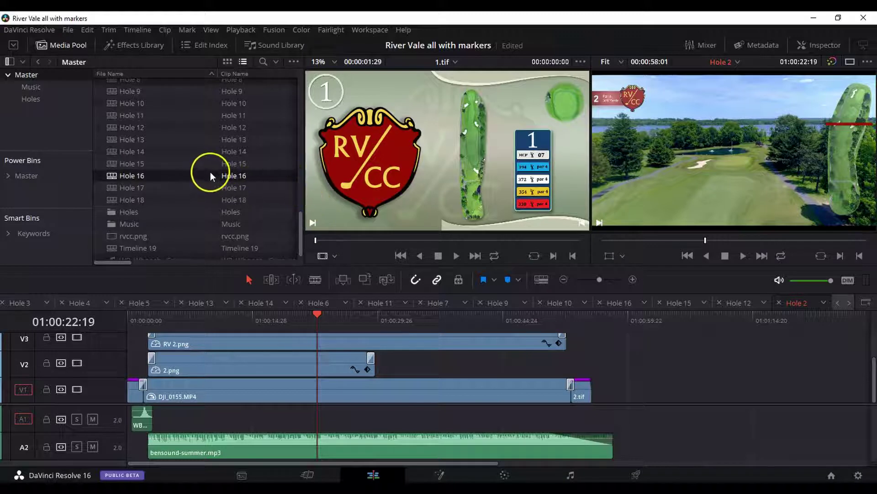
scroll(211, 176, up, 2)
scroll(211, 175, up, 3)
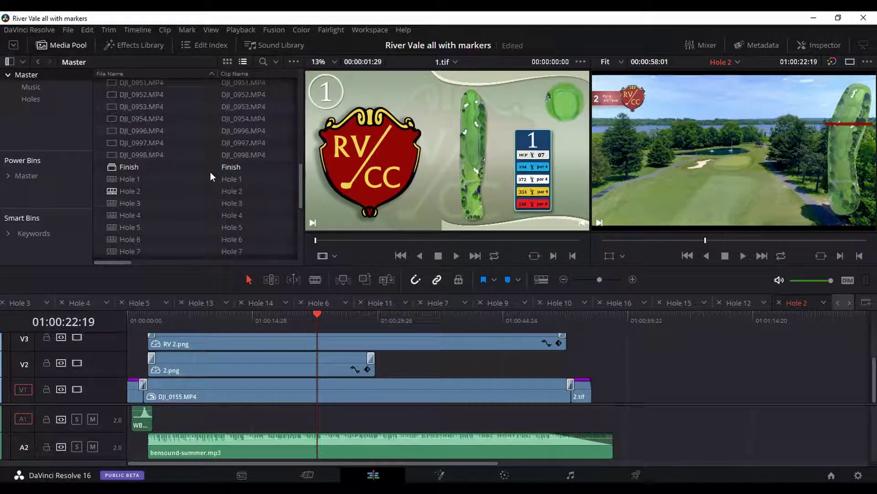
Open the Hole 1 and Hole 2 timelines and reveal the end of the timeline tabs
click(167, 180)
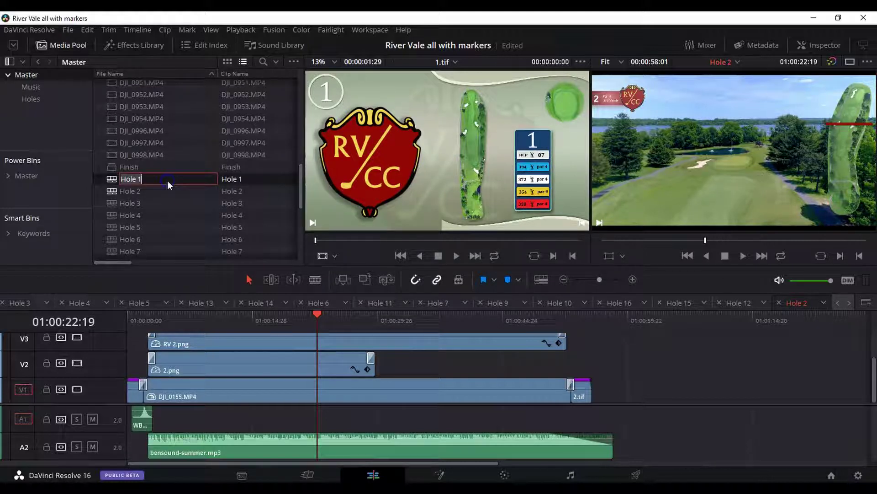
double_click(131, 182)
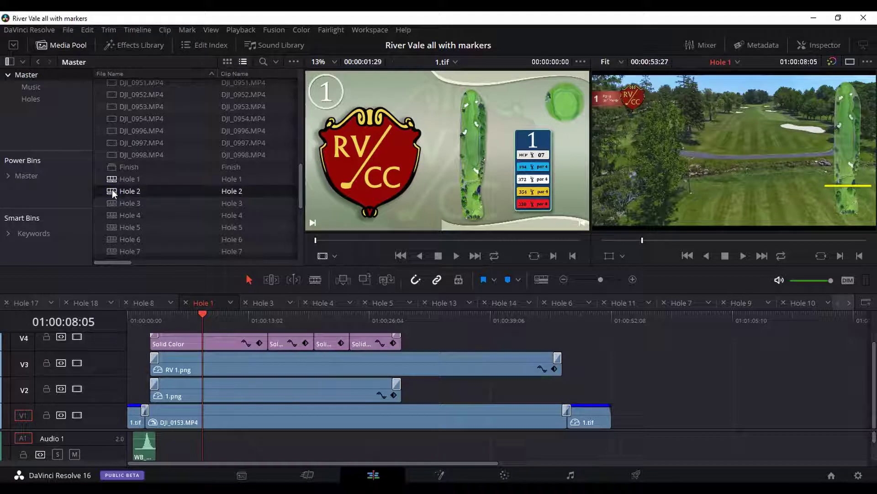
double_click(114, 193)
click(113, 180)
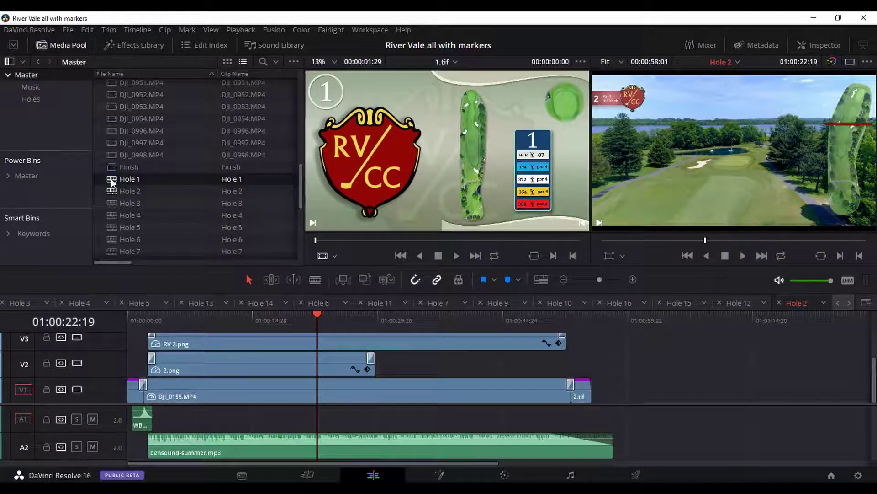
click(117, 183)
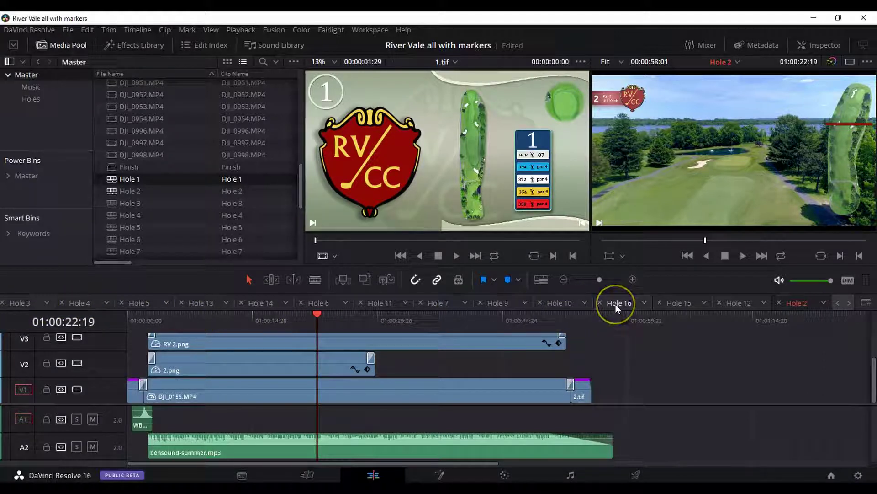
drag(615, 303, 748, 302)
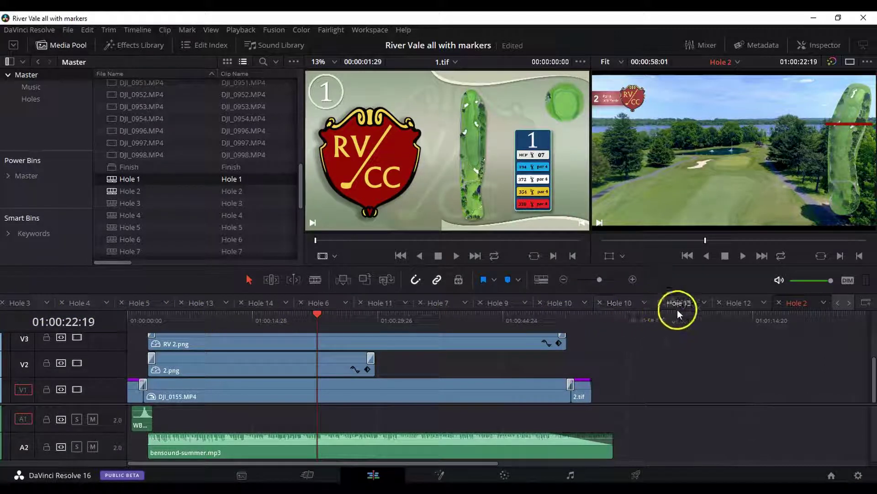
click(845, 302)
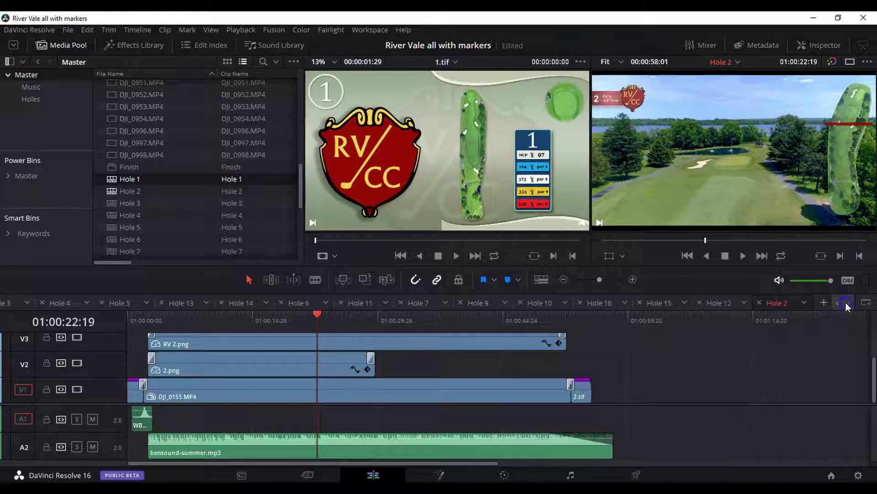
Place Hole 1 through Hole 18 end to end on a new empty timeline
click(821, 301)
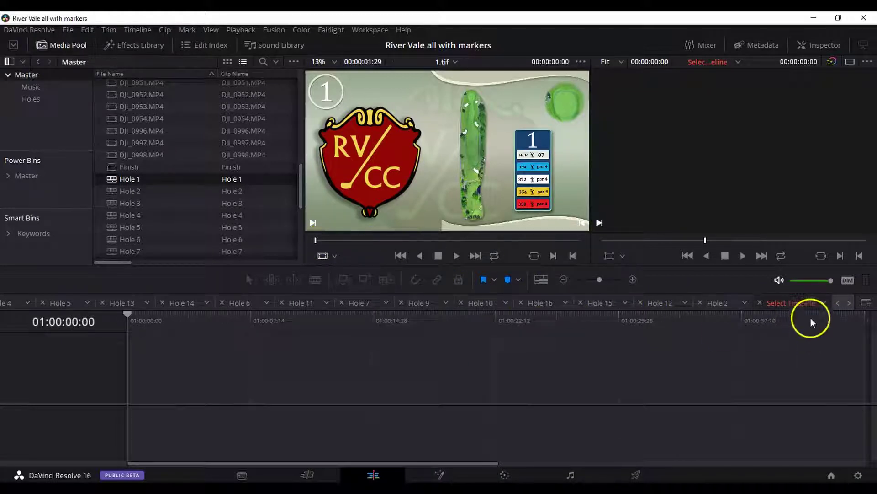
click(138, 180)
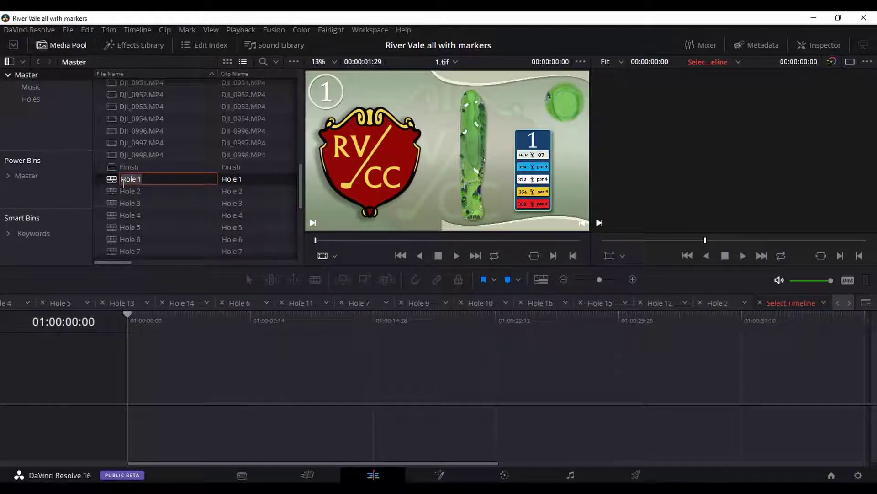
click(110, 180)
scroll(110, 180, down, 5)
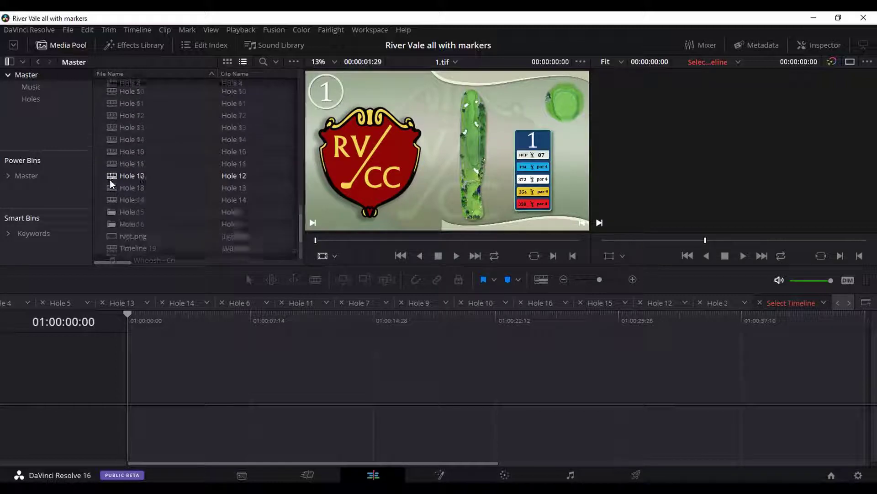
click(109, 179)
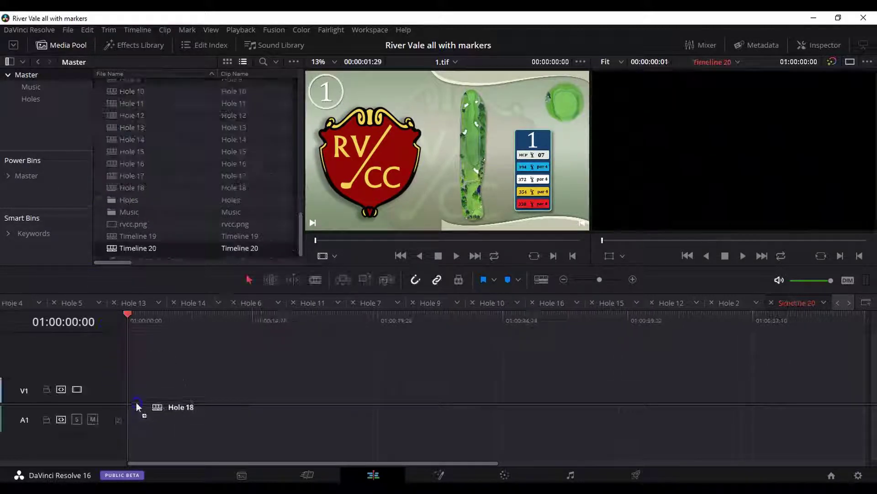
drag(100, 185, 134, 391)
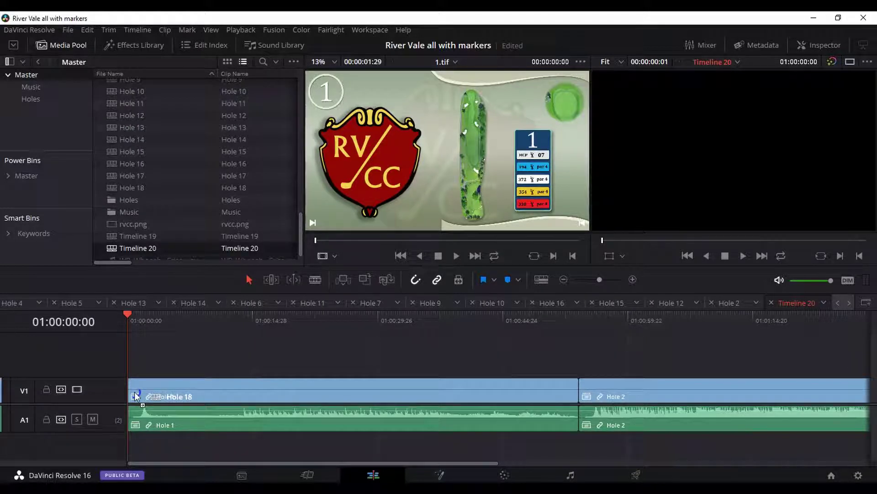
drag(134, 391, 175, 397)
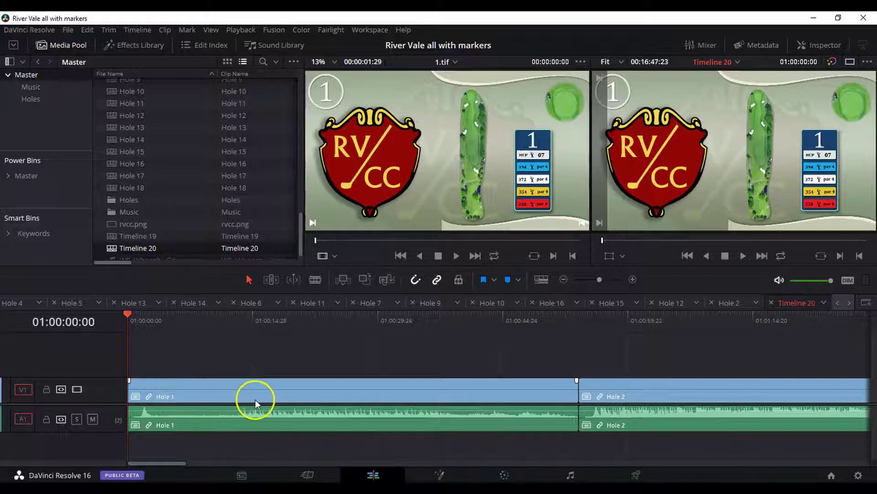
scroll(255, 400, down, 5)
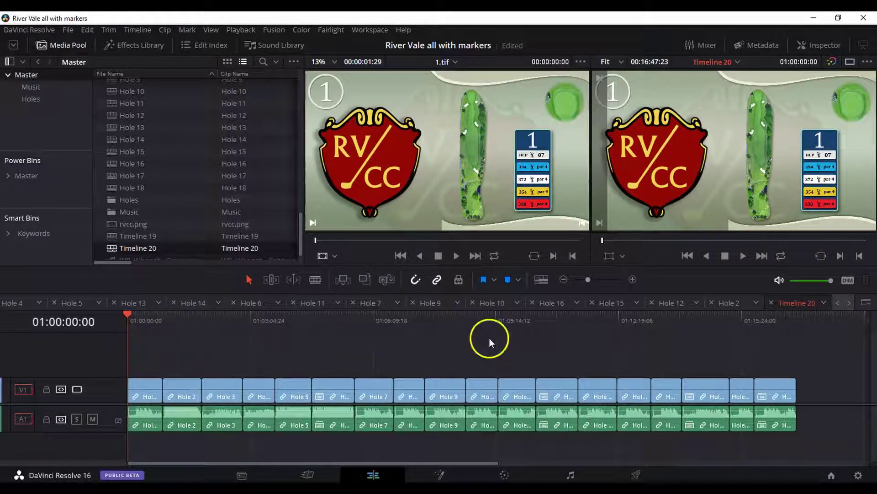
Rename Timeline 20 to 'Render' in the Media Pool
click(142, 250)
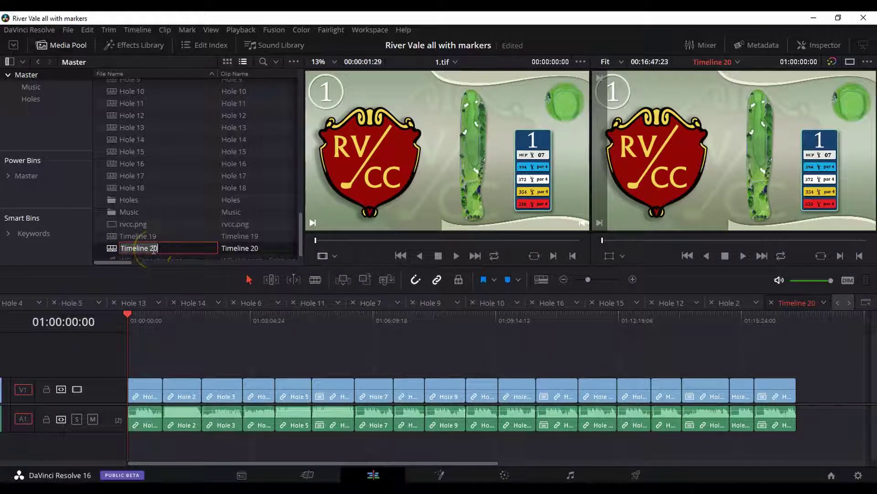
key(ctrl+a)
key(BackSpace)
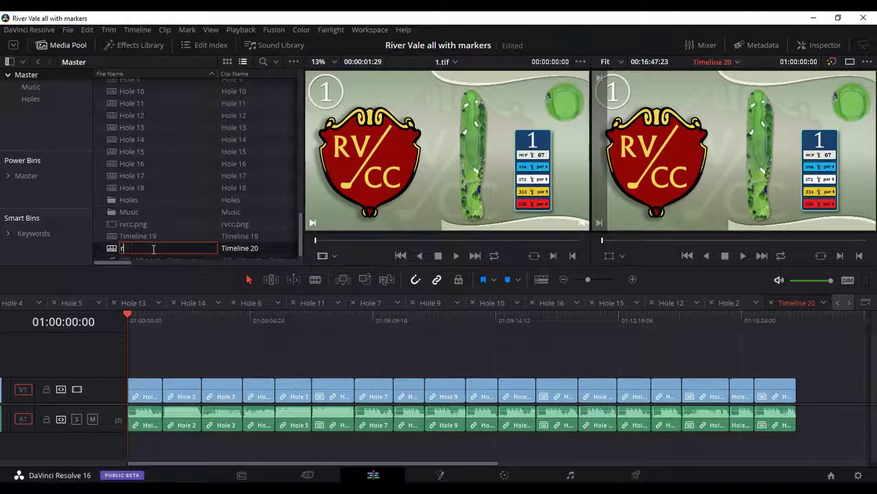
text(Render)
key(Return)
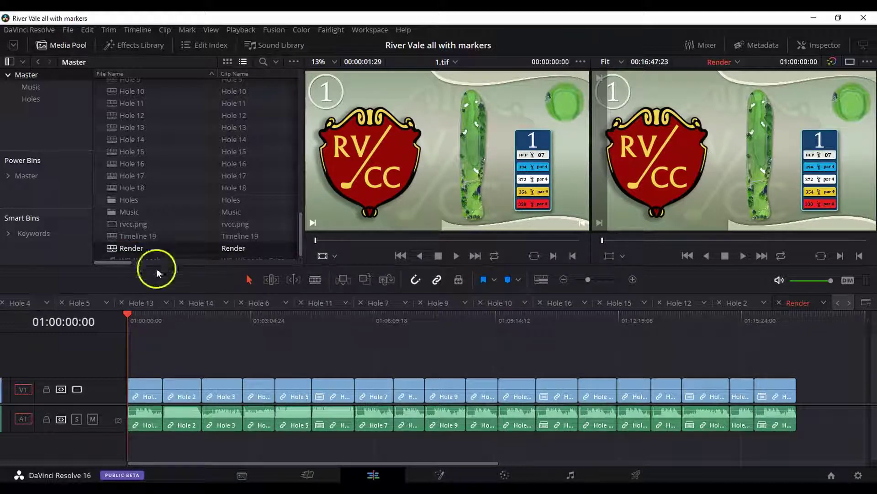
drag(142, 281, 157, 359)
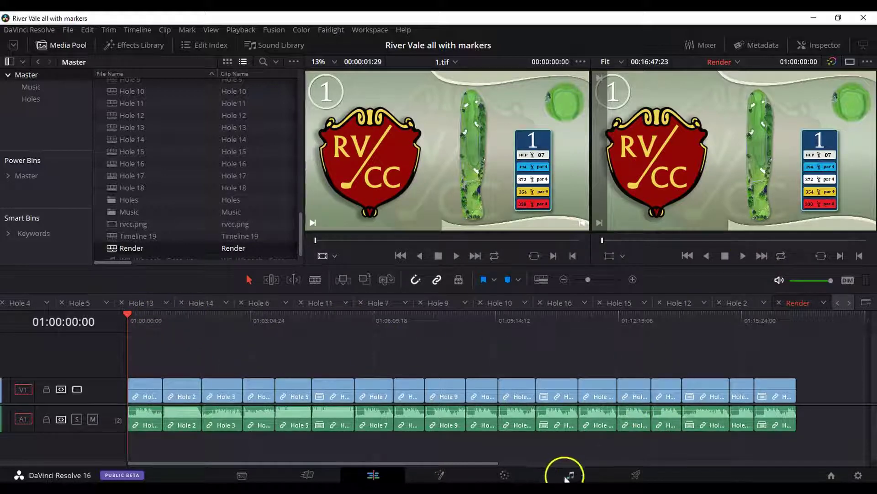
Queue the Render timeline in Deliver as individual 1920x1080 HD clips named by source
click(637, 478)
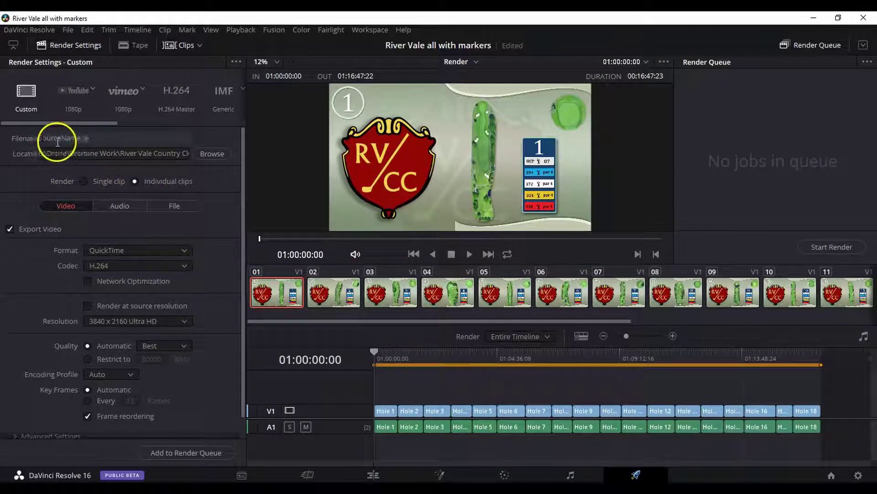
click(73, 139)
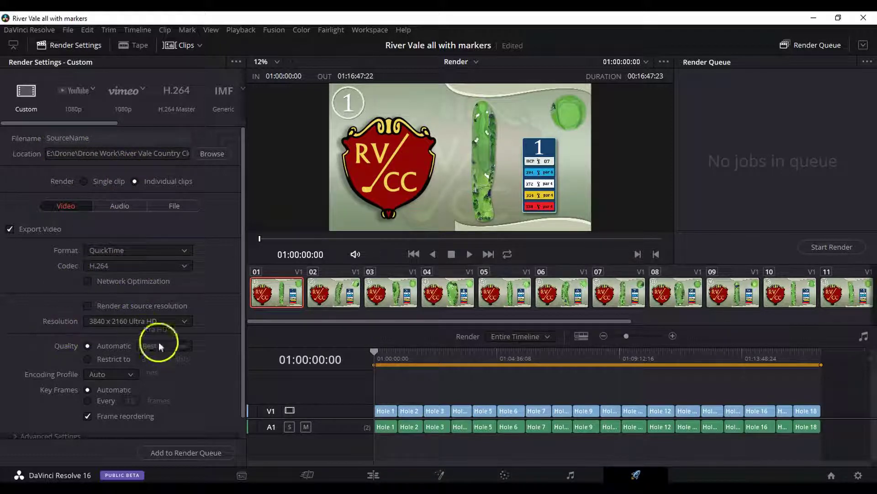
click(147, 322)
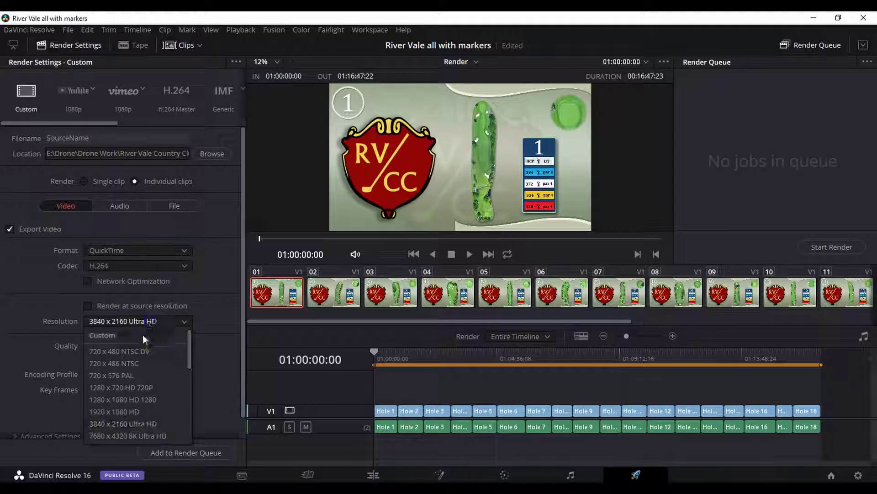
click(141, 409)
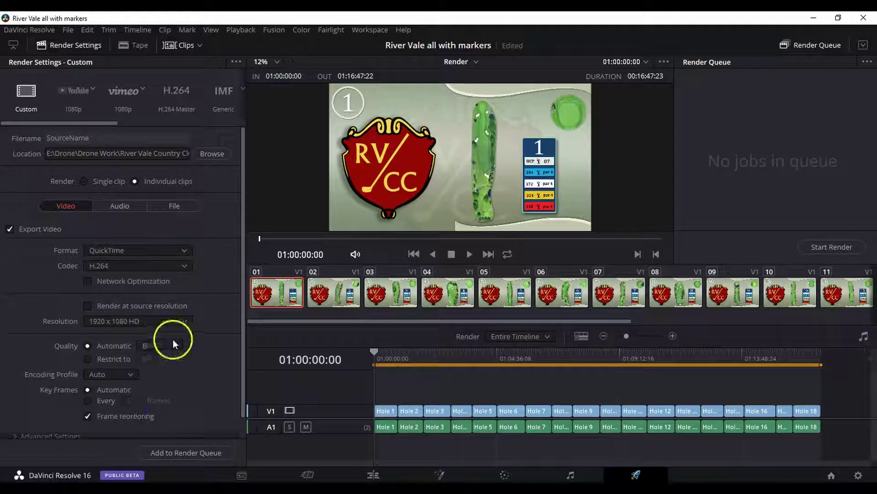
click(176, 452)
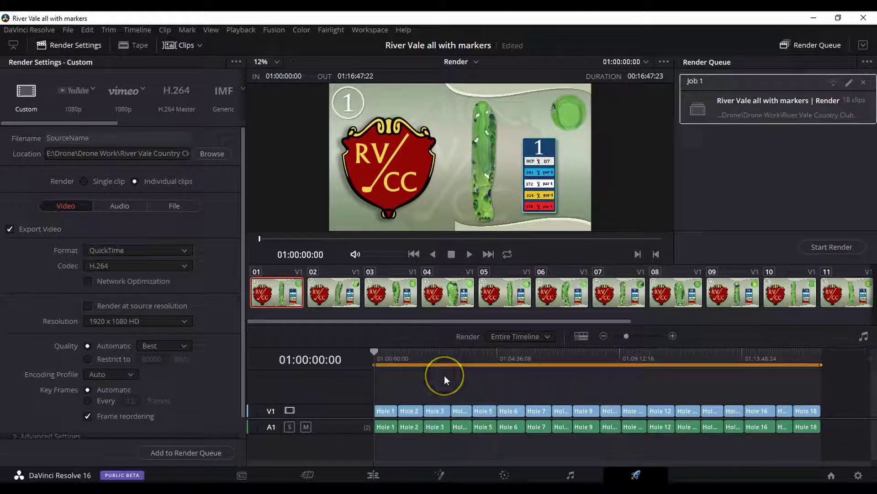
click(390, 410)
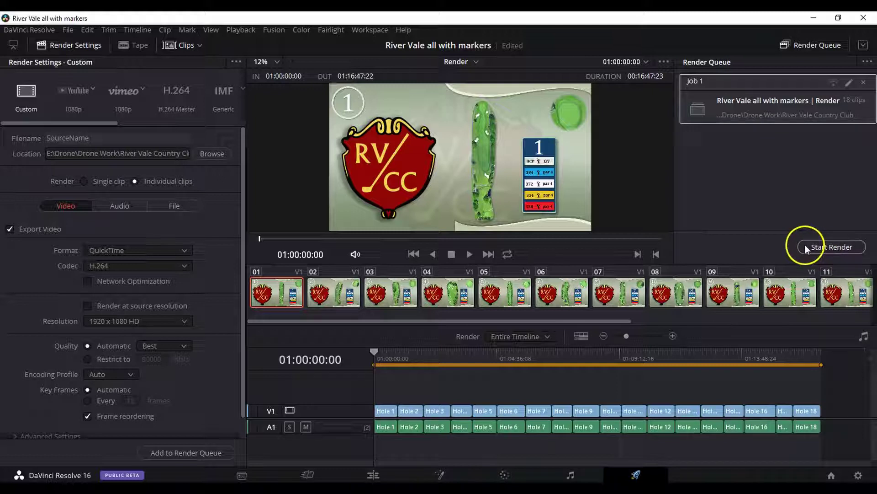
click(646, 356)
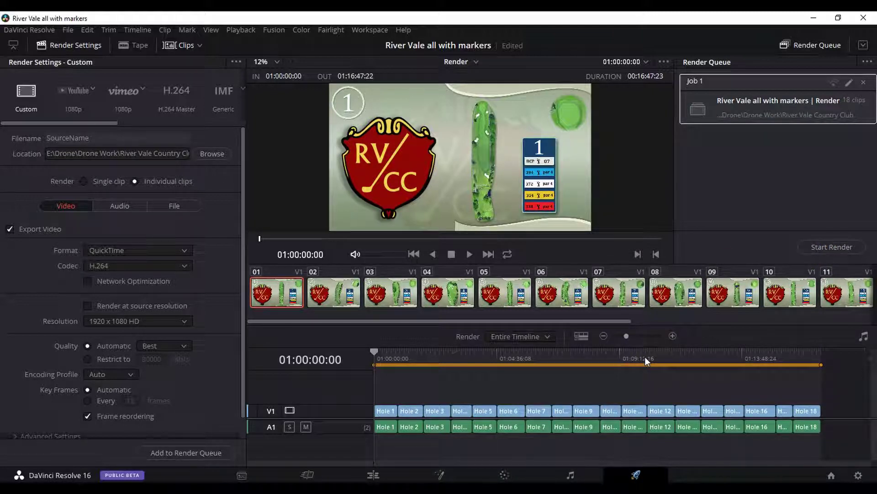